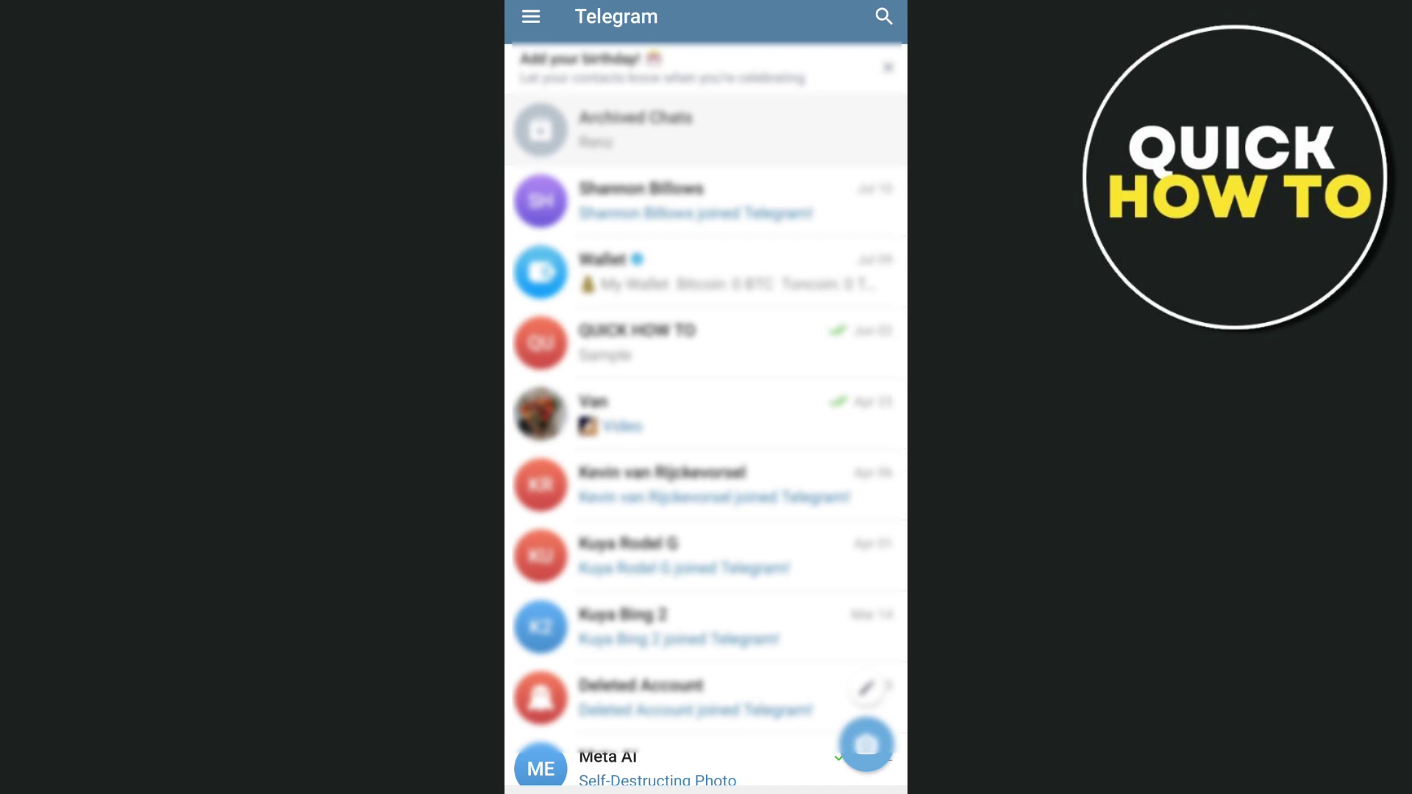
- Open Telegram's navigation drawer showing the account details, Contacts, Calls, Saved Messages and Settings
{"action": "left_click", "coordinate": [531, 16]}
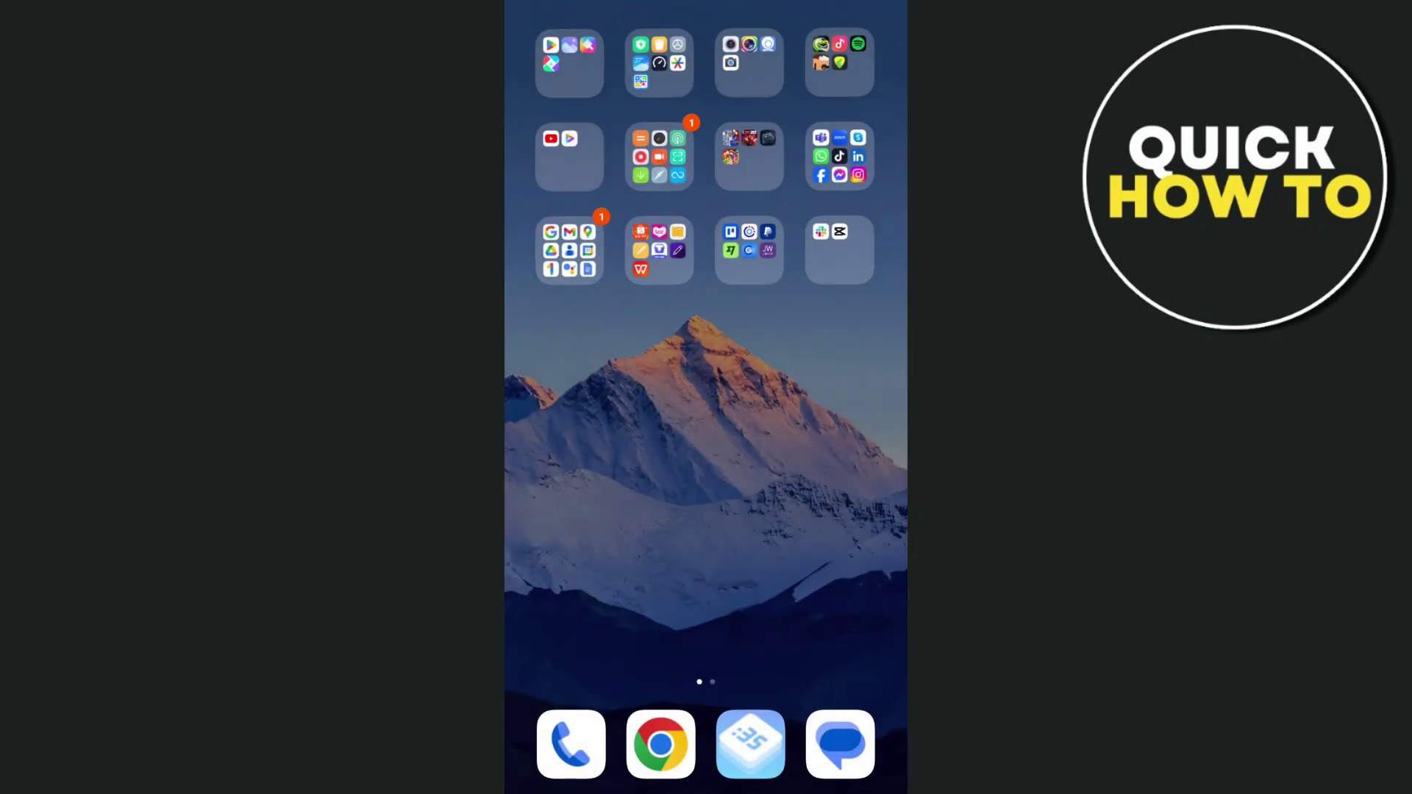
- Launch TikTok from the Social folder and go to your profile, dismissing the follow popup and options sheet
{"action": "left_click", "coordinate": [839, 156]}
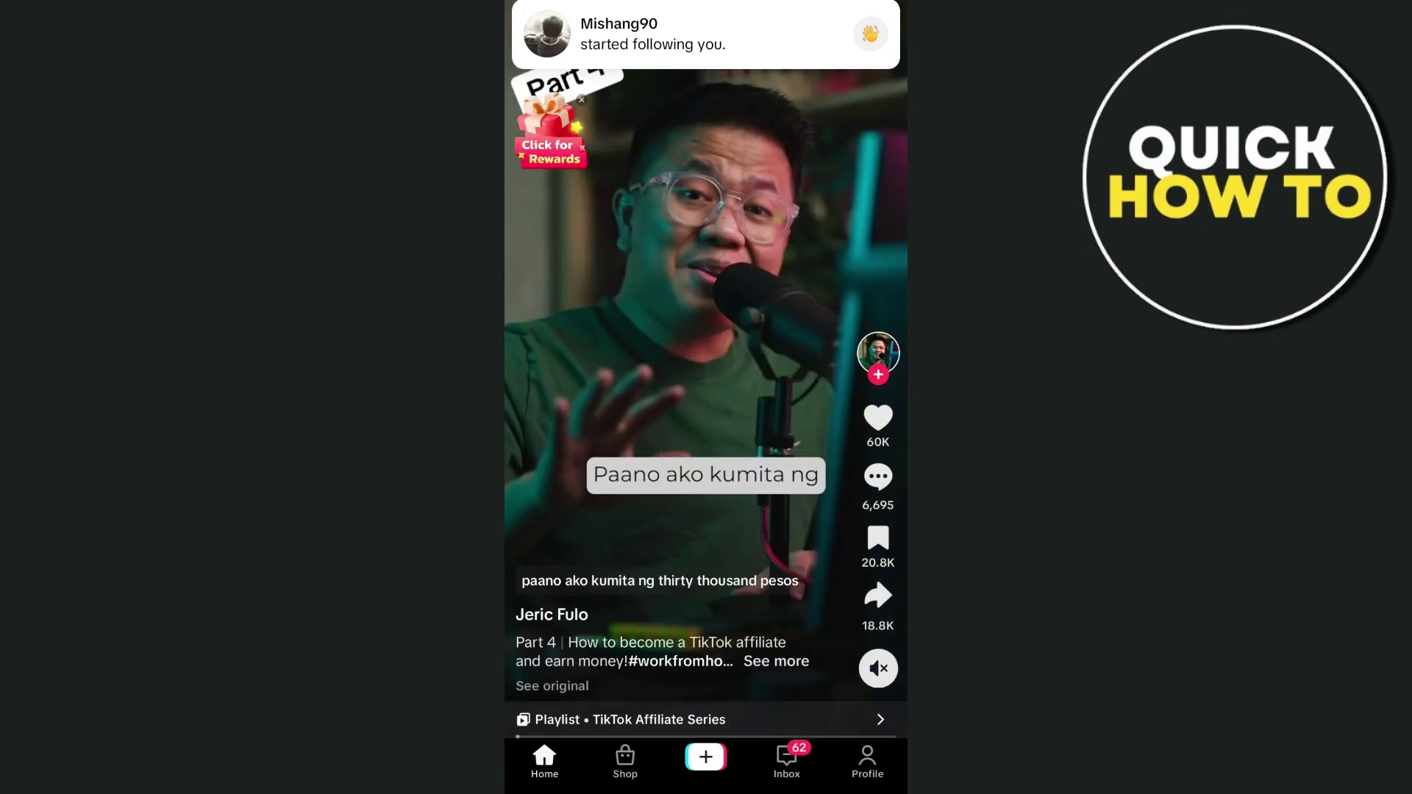
{"action": "left_click", "coordinate": [868, 761]}
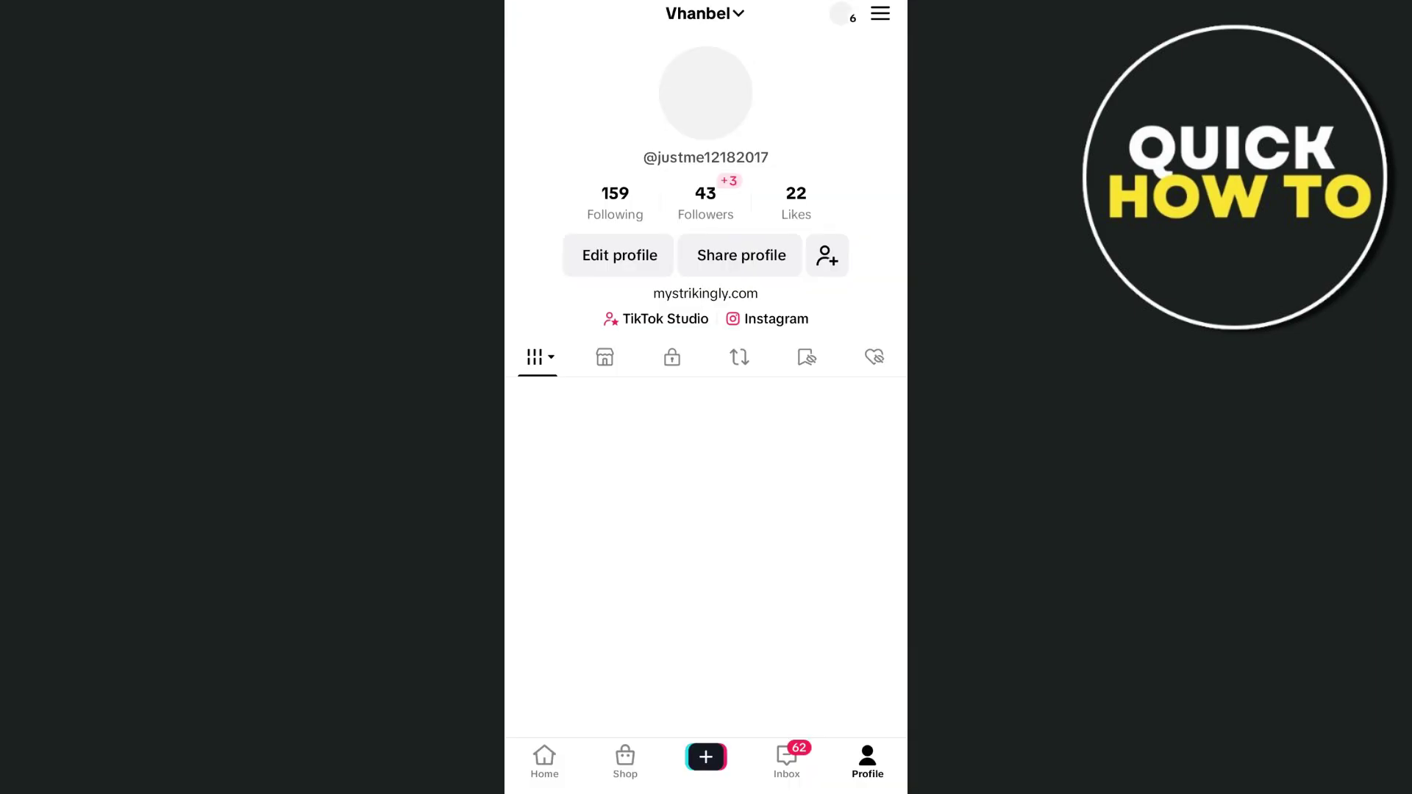
{"action": "left_click", "coordinate": [861, 162]}
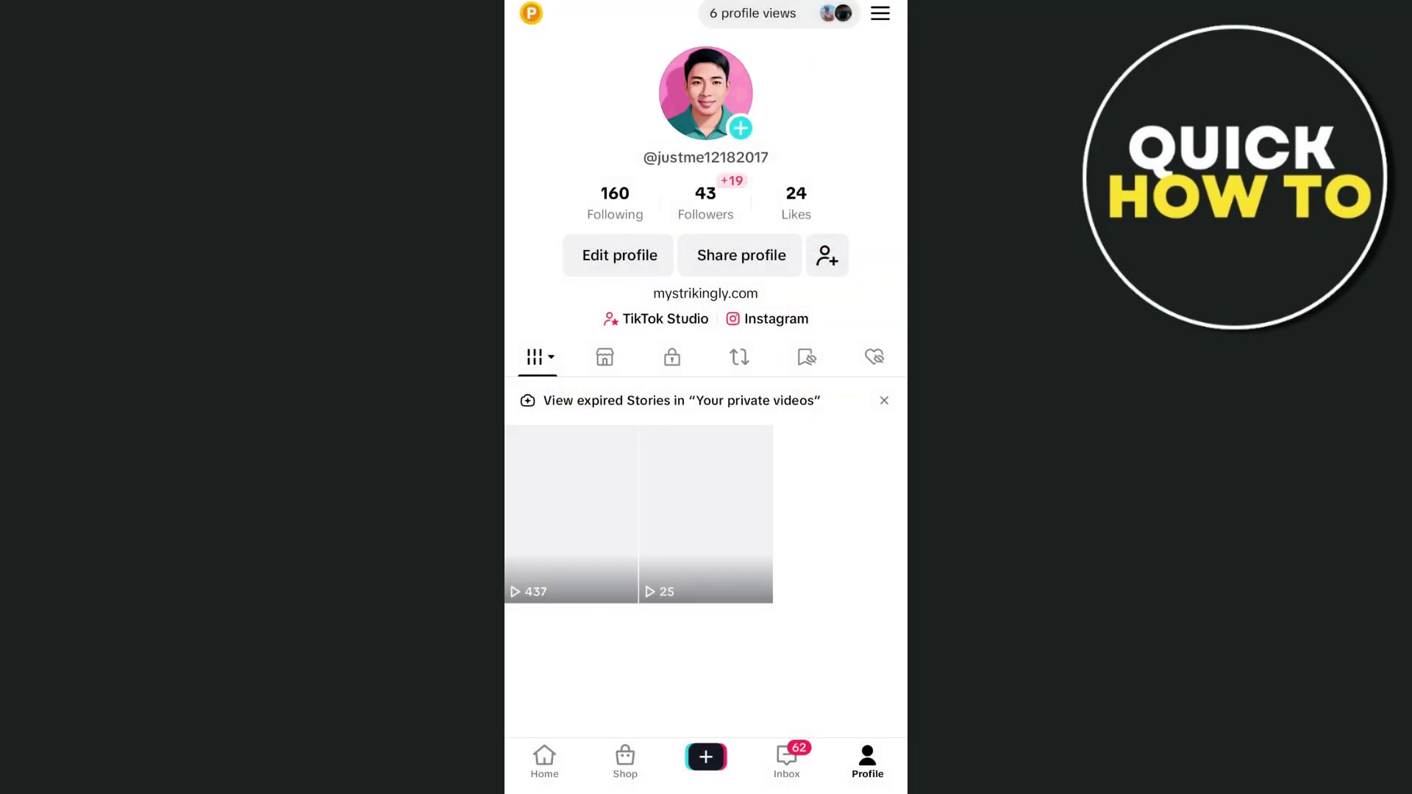
{"action": "left_click", "coordinate": [880, 13]}
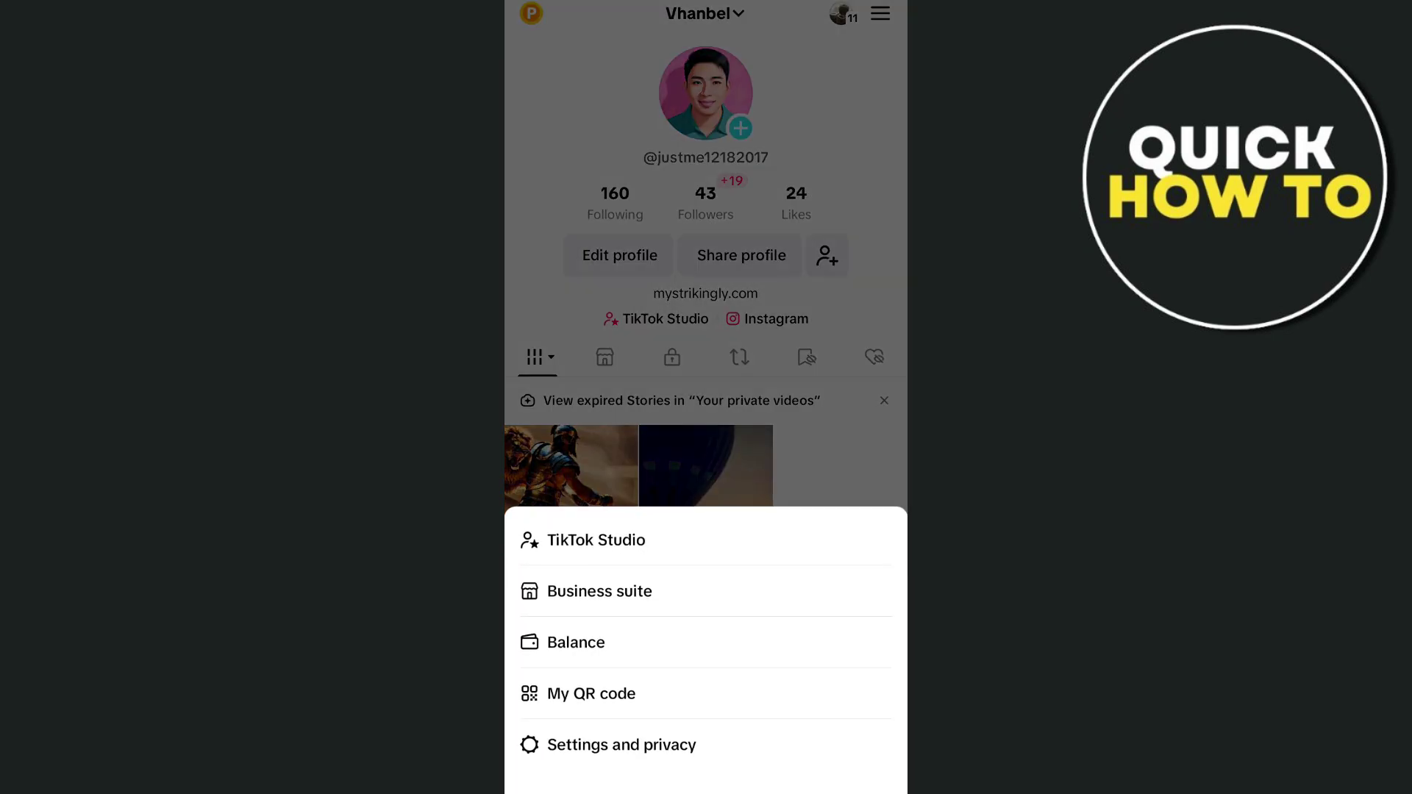
{"action": "key", "text": "Escape"}
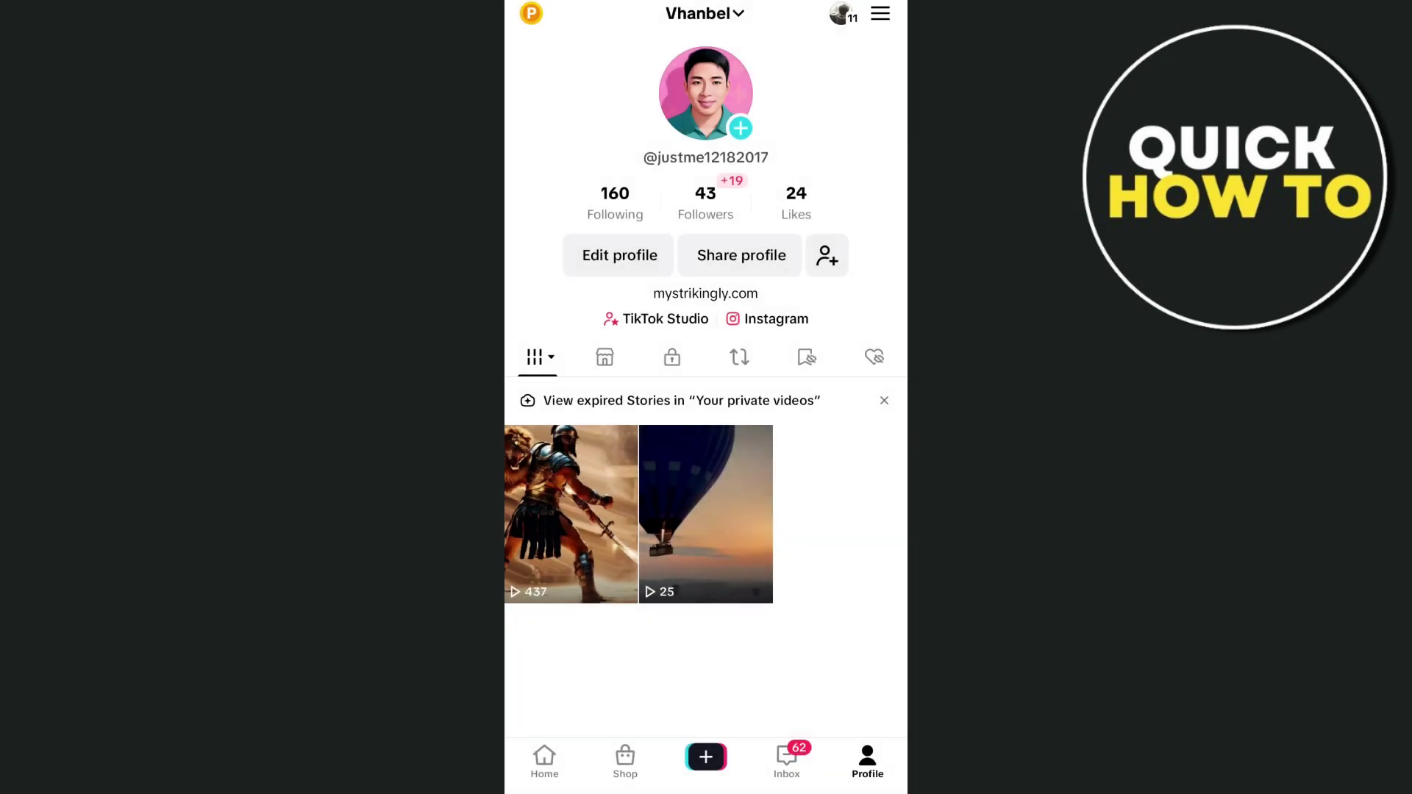
- In Edit profile, try the Website field and dismiss the registered Business Account notice
{"action": "left_click", "coordinate": [619, 255]}
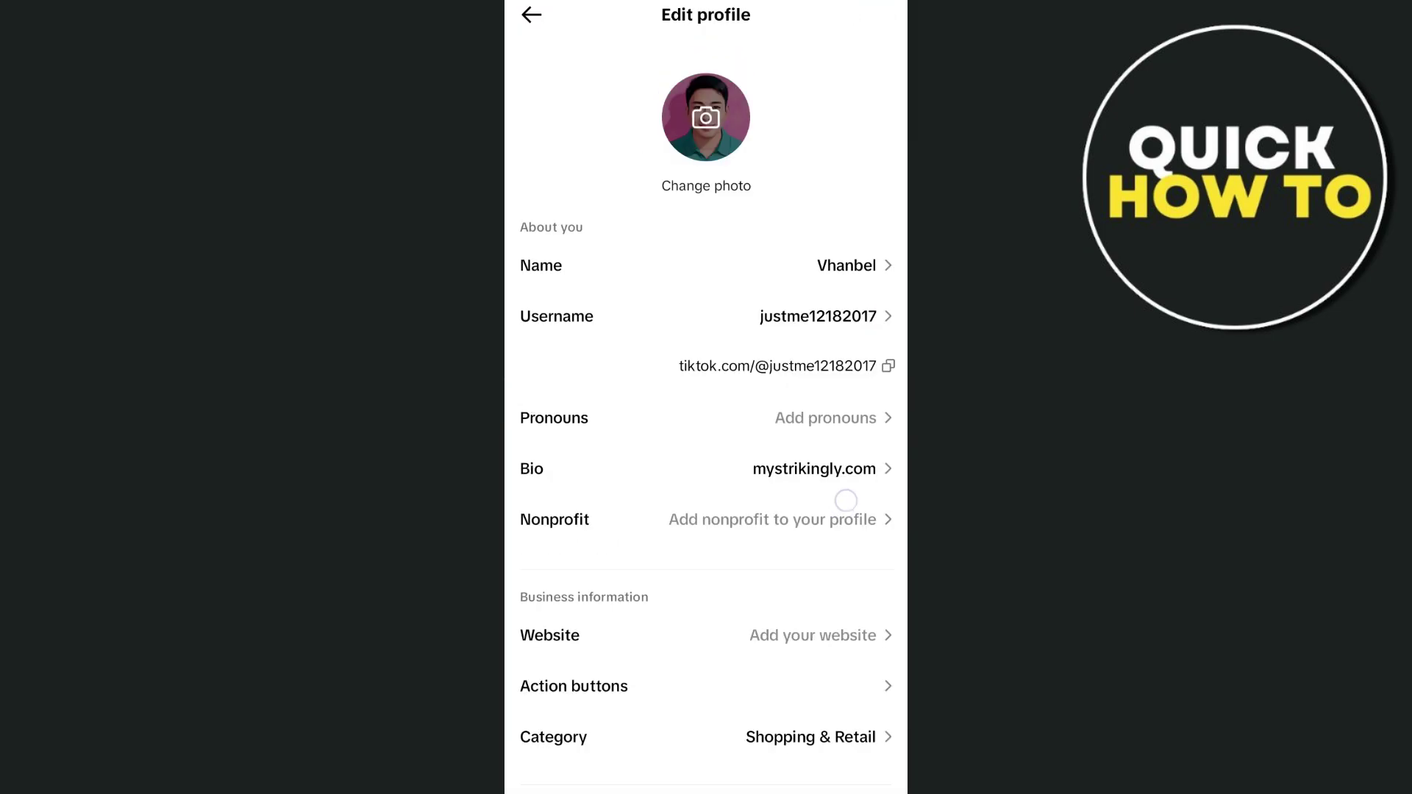
{"action": "scroll", "coordinate": [844, 505], "scroll_direction": "down", "scroll_amount": 4}
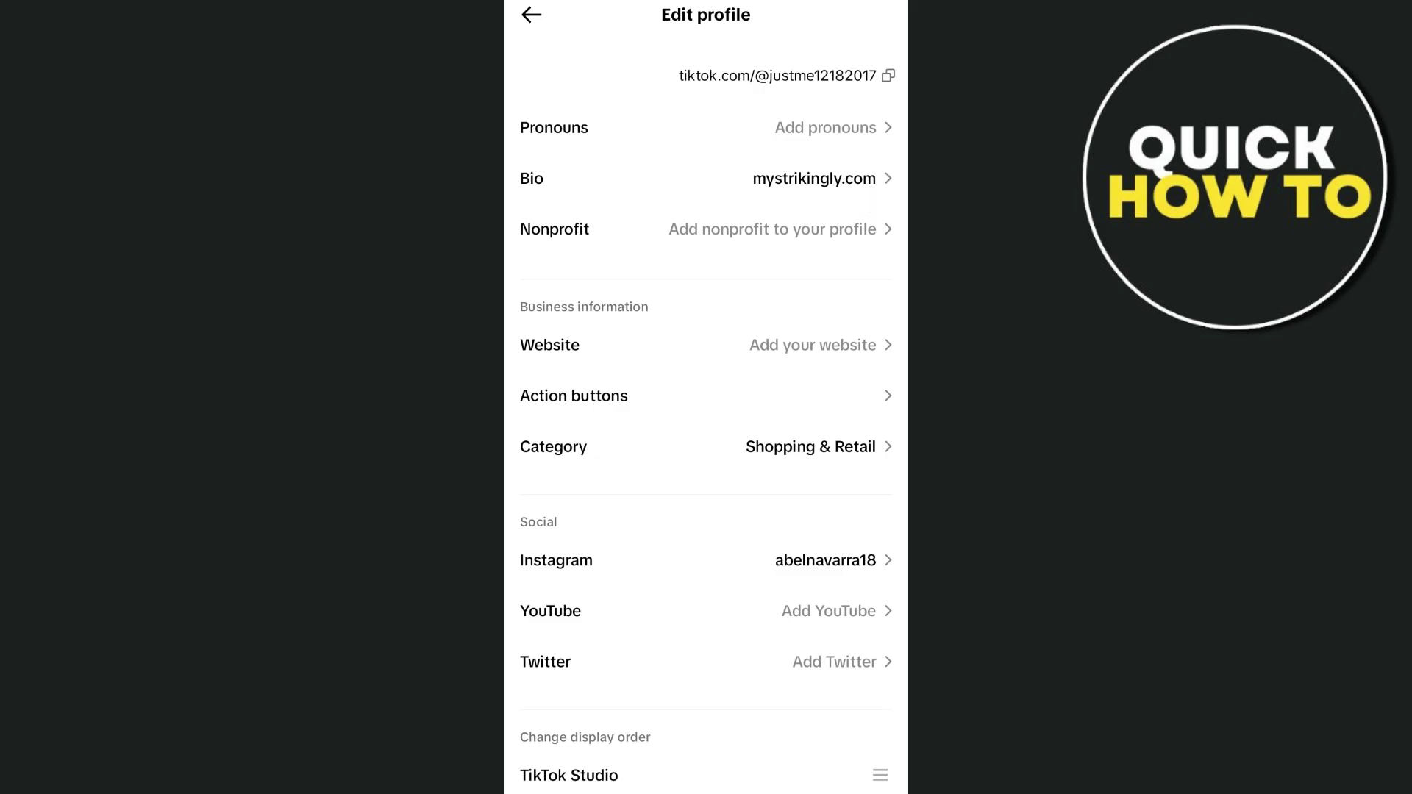
{"action": "left_click", "coordinate": [862, 347]}
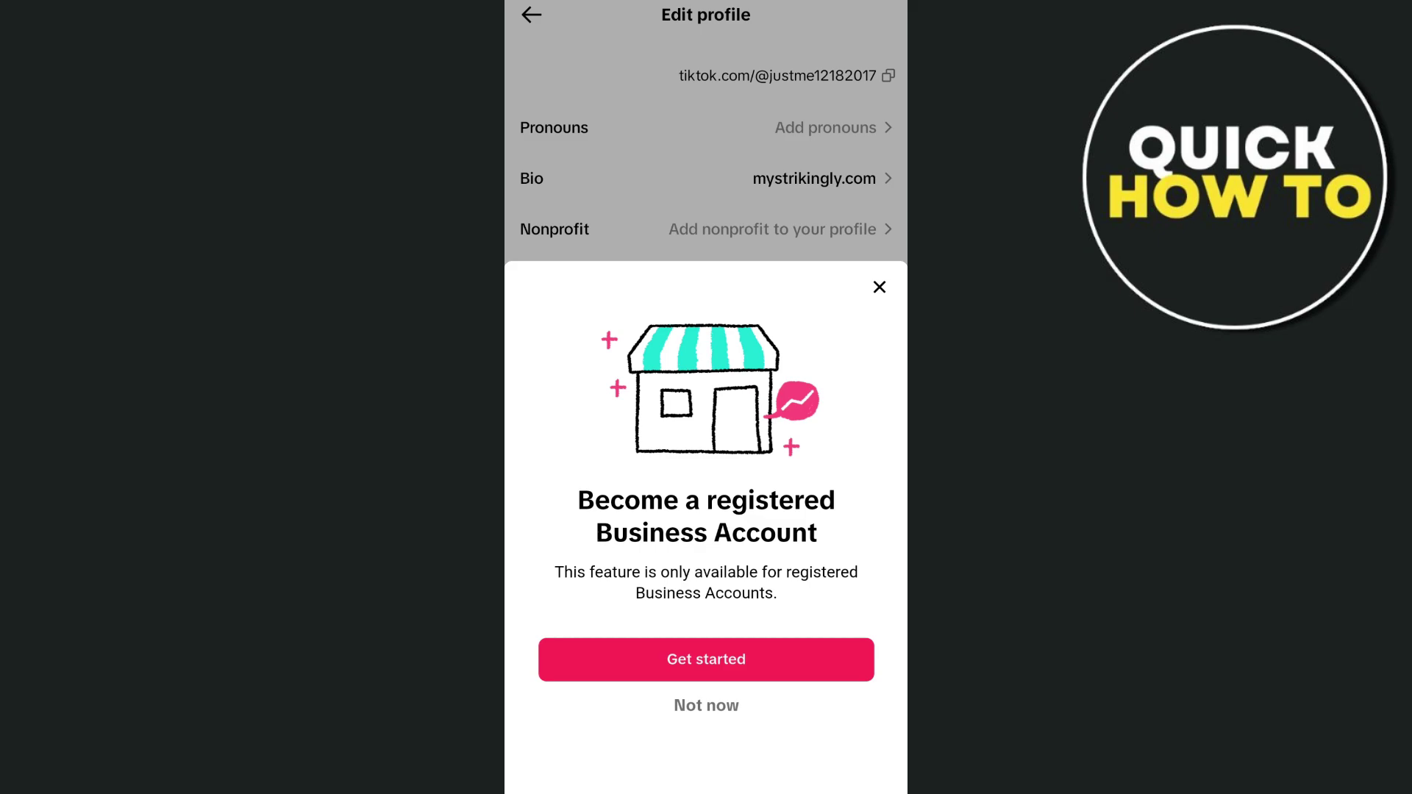
{"action": "left_click", "coordinate": [713, 724]}
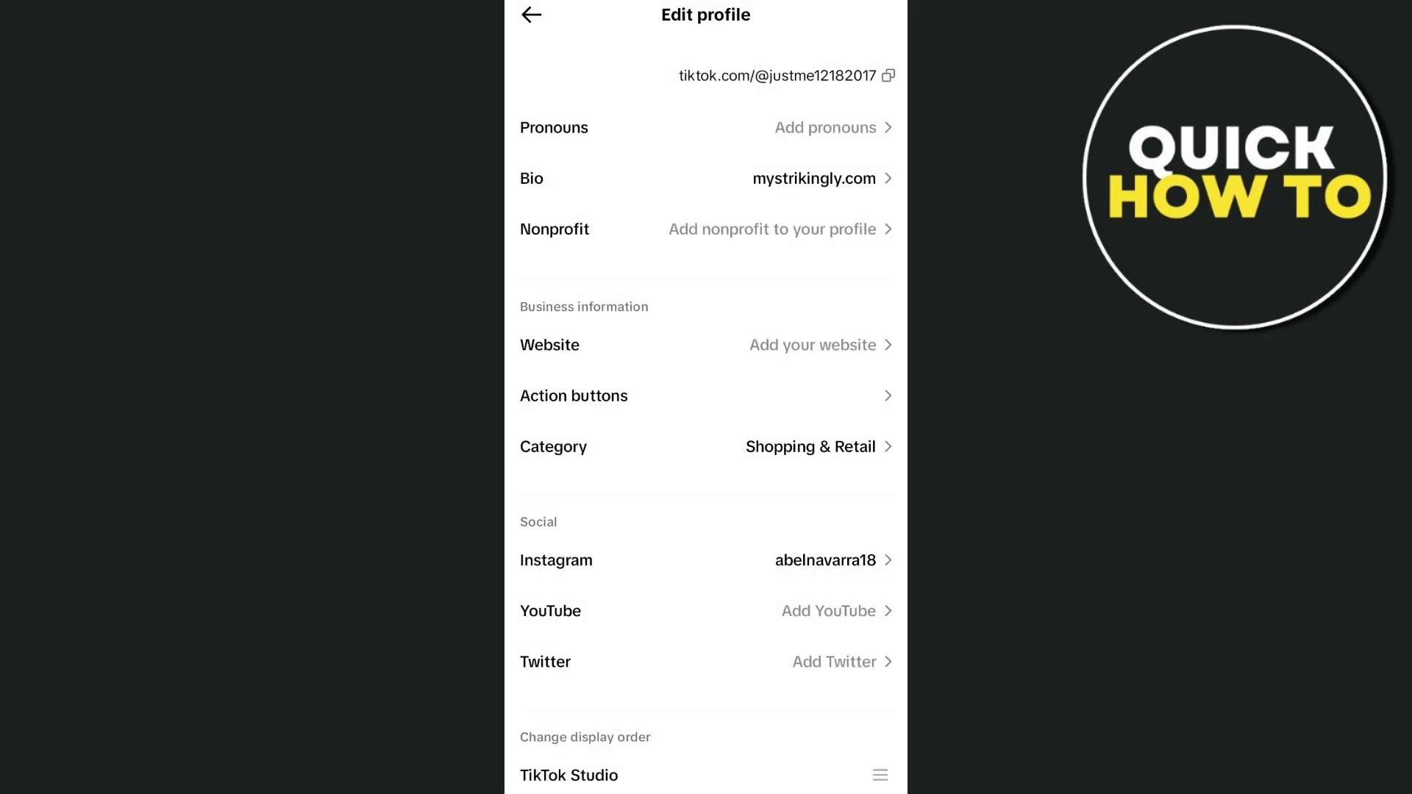
- Open the Bio editor and start a new line after mystrikingly.com
{"action": "left_click", "coordinate": [706, 178]}
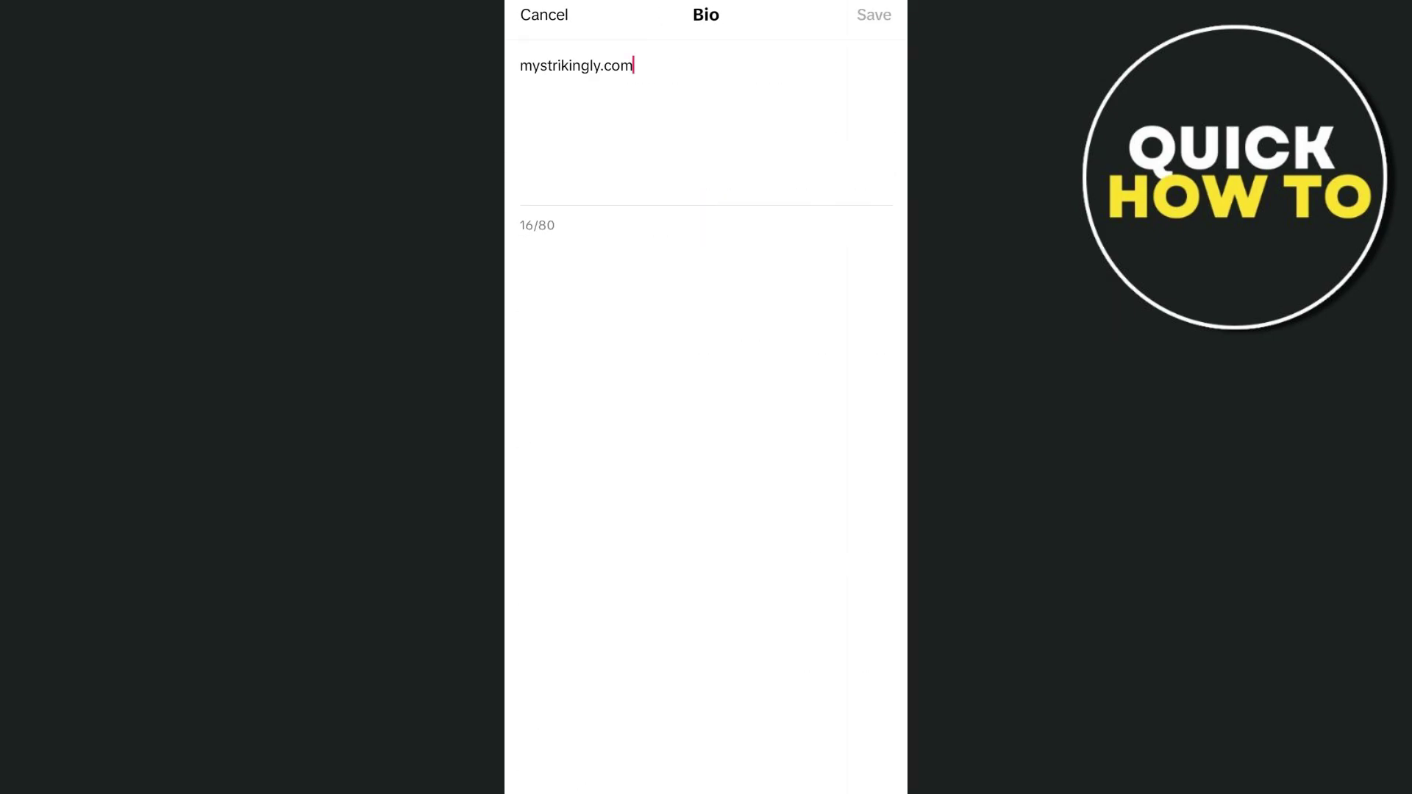
{"action": "left_click", "coordinate": [708, 71]}
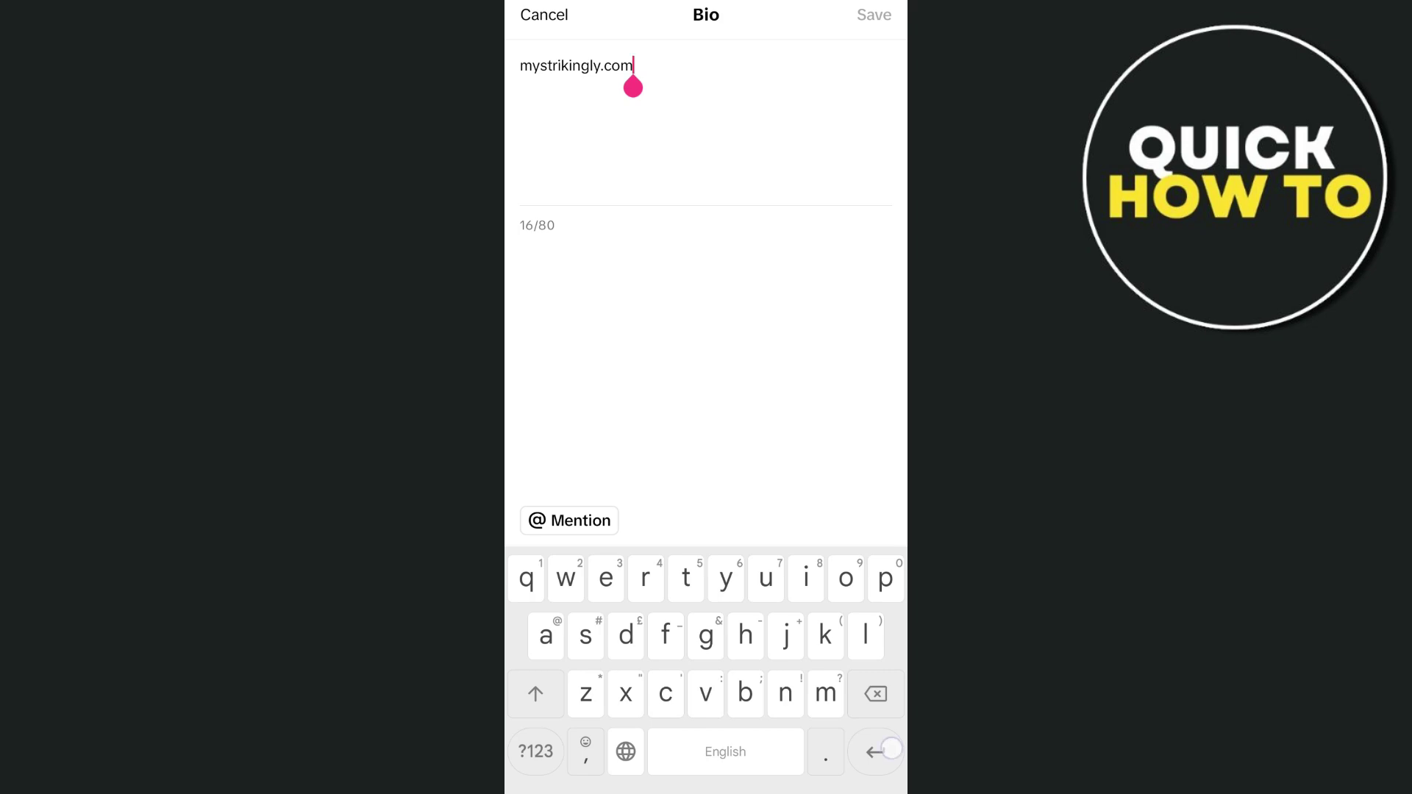
{"action": "left_click", "coordinate": [891, 748]}
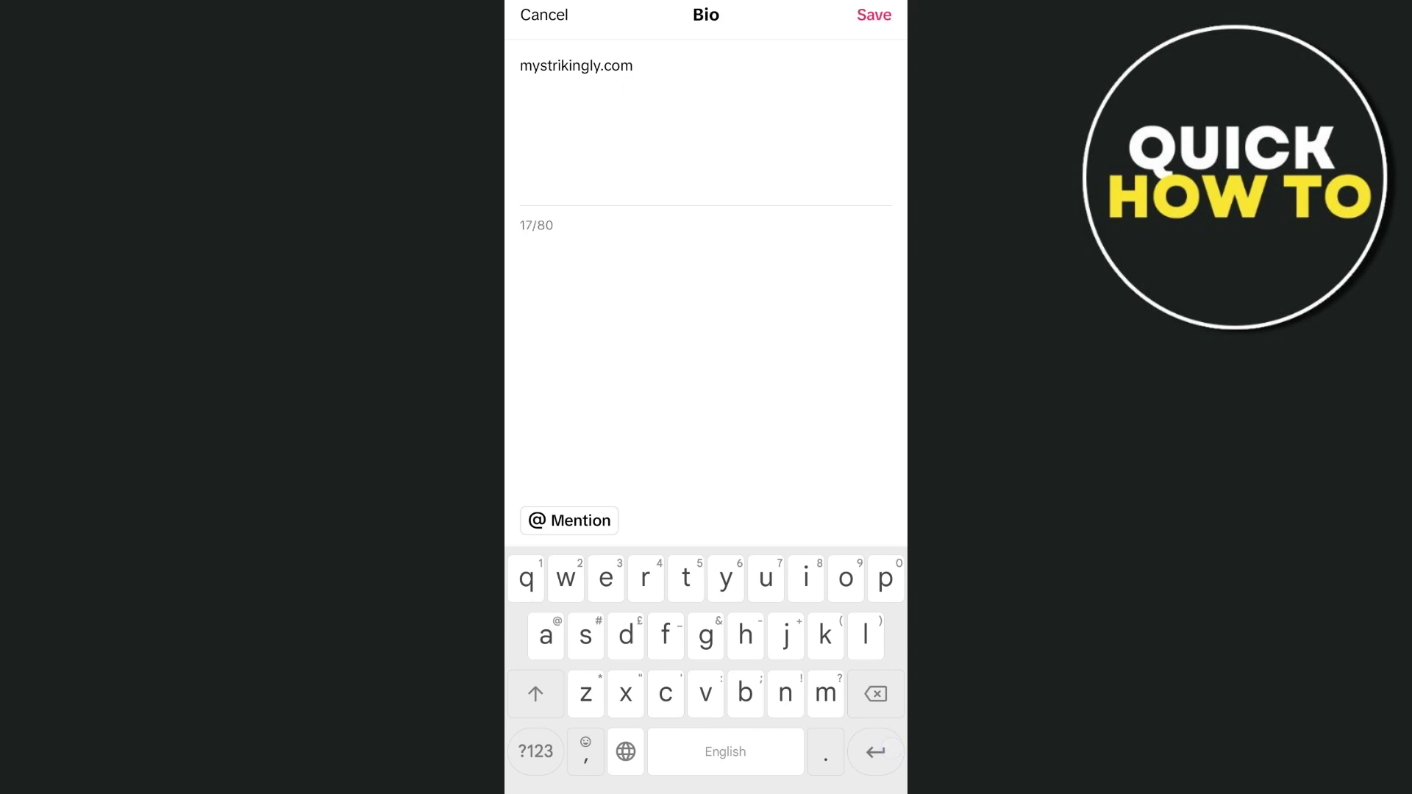
{"action": "type", "text": "h"}
{"action": "type", "text": "ttps"}
{"action": "type", "text": "v"}
{"action": "left_click", "coordinate": [532, 765]}
{"action": "type", "text": "//"}
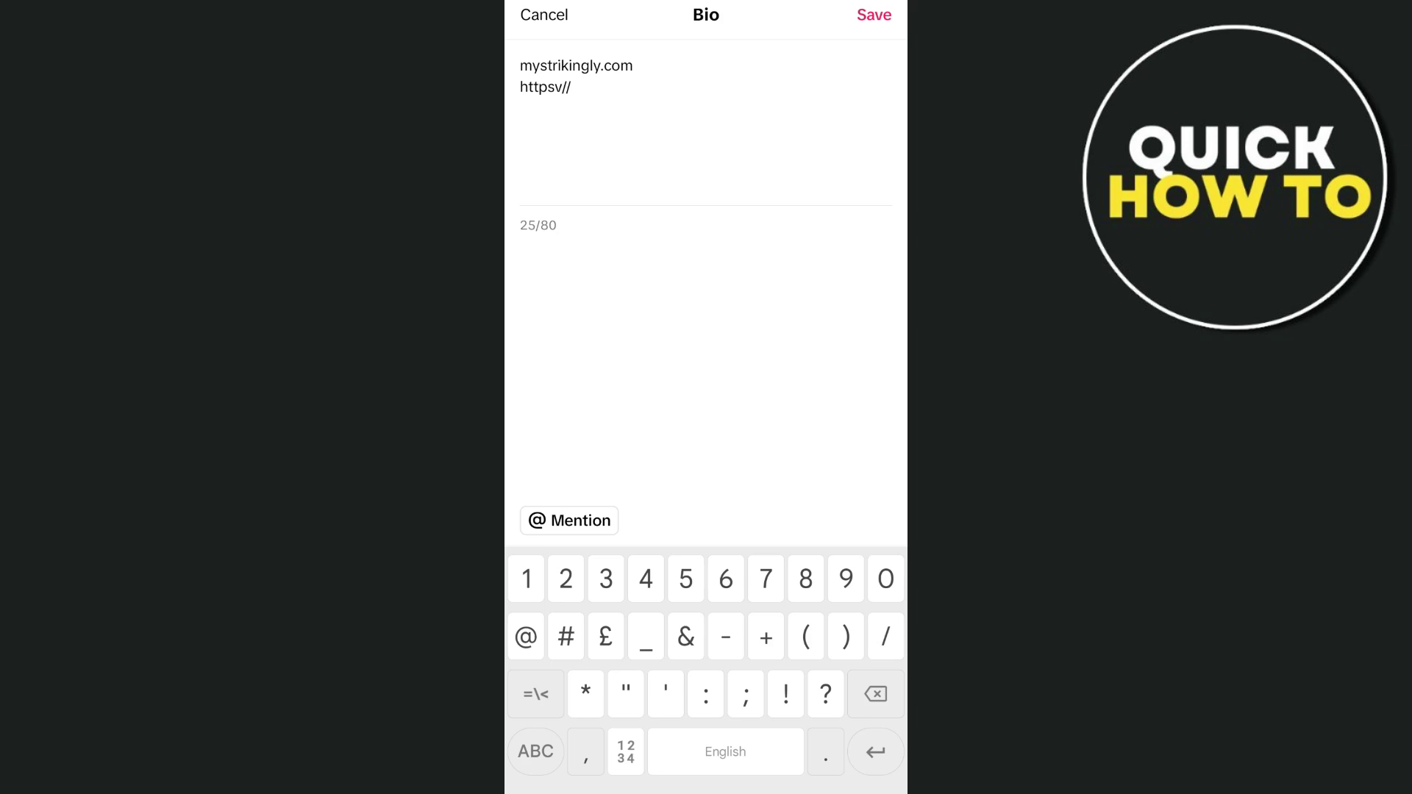
{"action": "key", "text": "BackSpace"}
{"action": "key", "text": "BackSpace"}
{"action": "key", "text": "BackSpace"}
{"action": "type", "text": ":"}
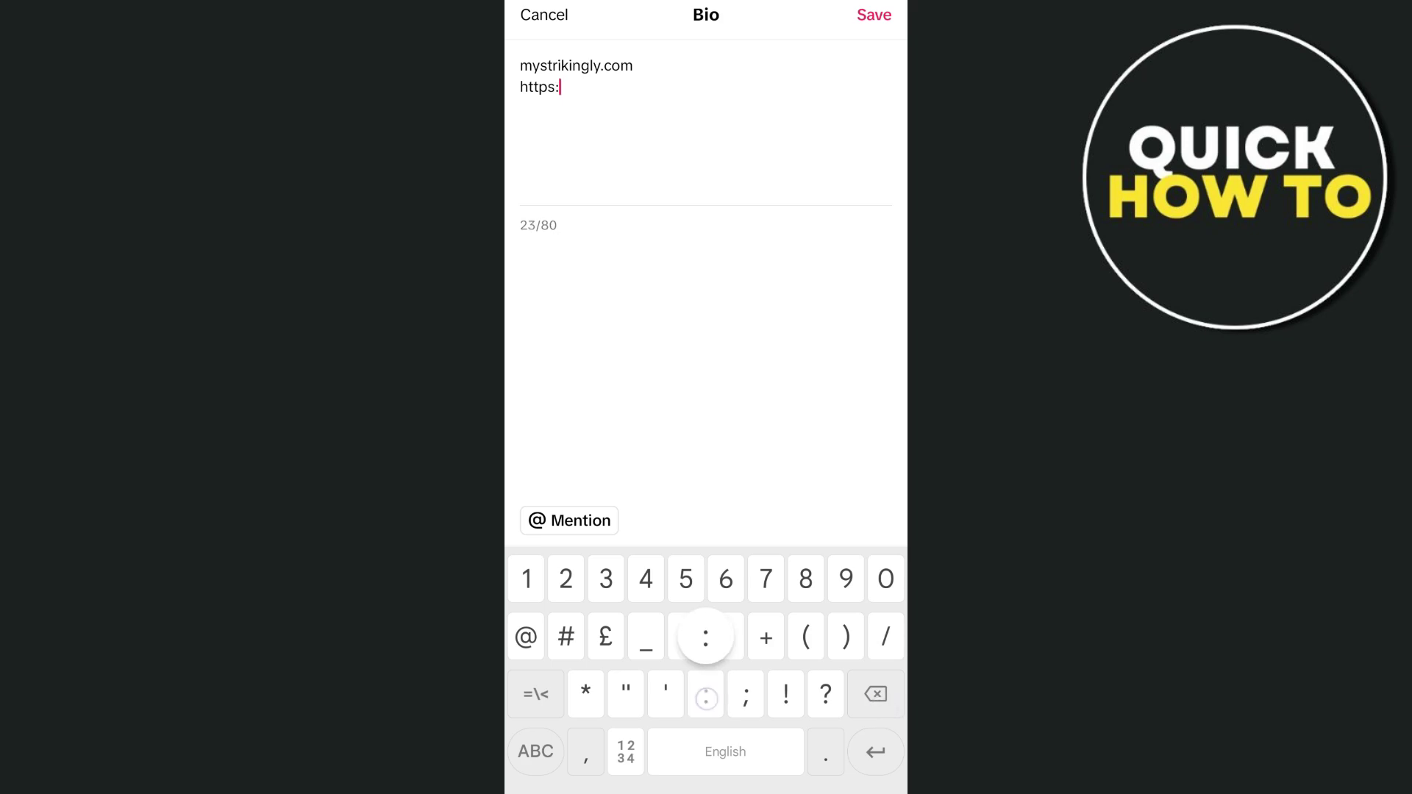
{"action": "type", "text": "//"}
{"action": "left_click", "coordinate": [536, 751]}
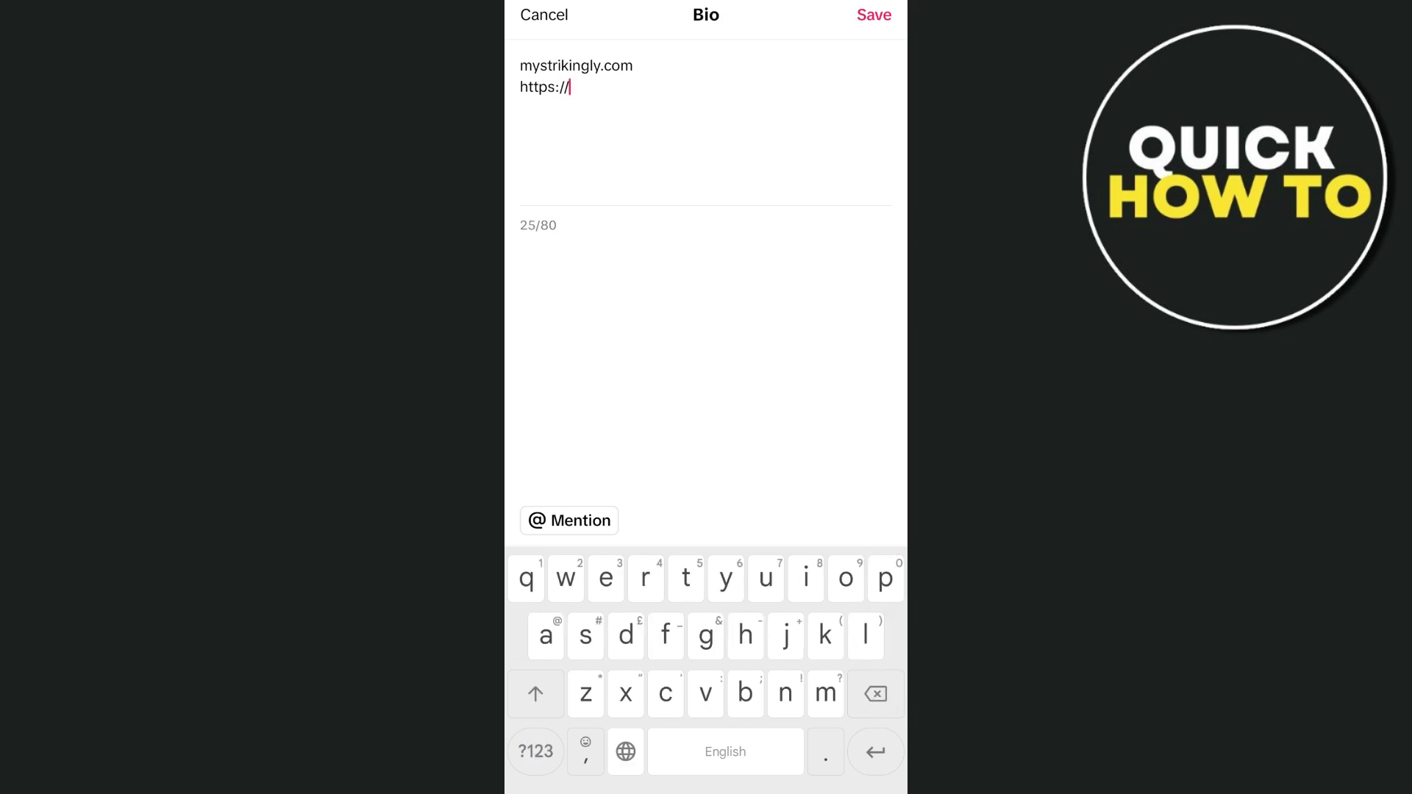
{"action": "type", "text": "t.m"}
{"action": "type", "text": "e"}
{"action": "left_click", "coordinate": [536, 751]}
{"action": "type", "text": "/"}
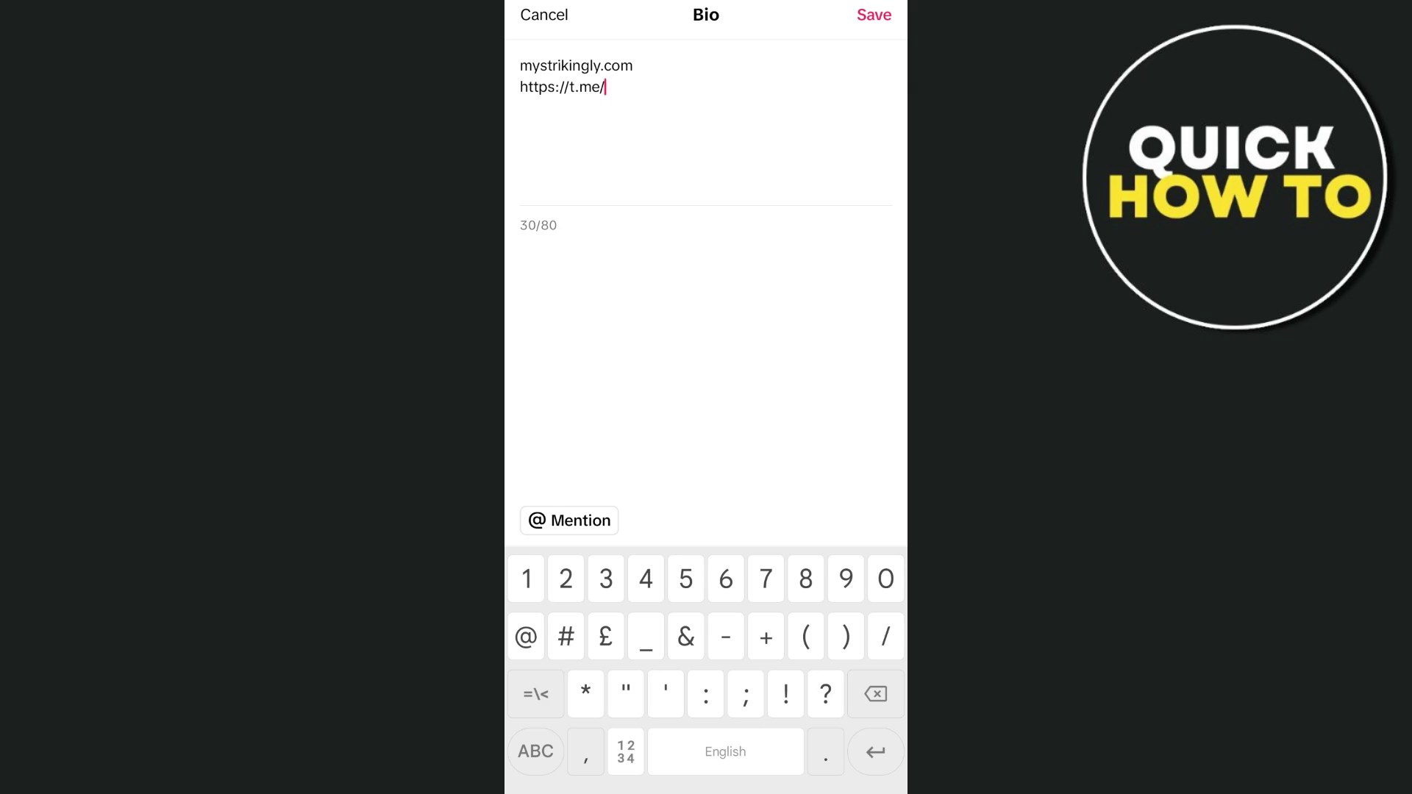
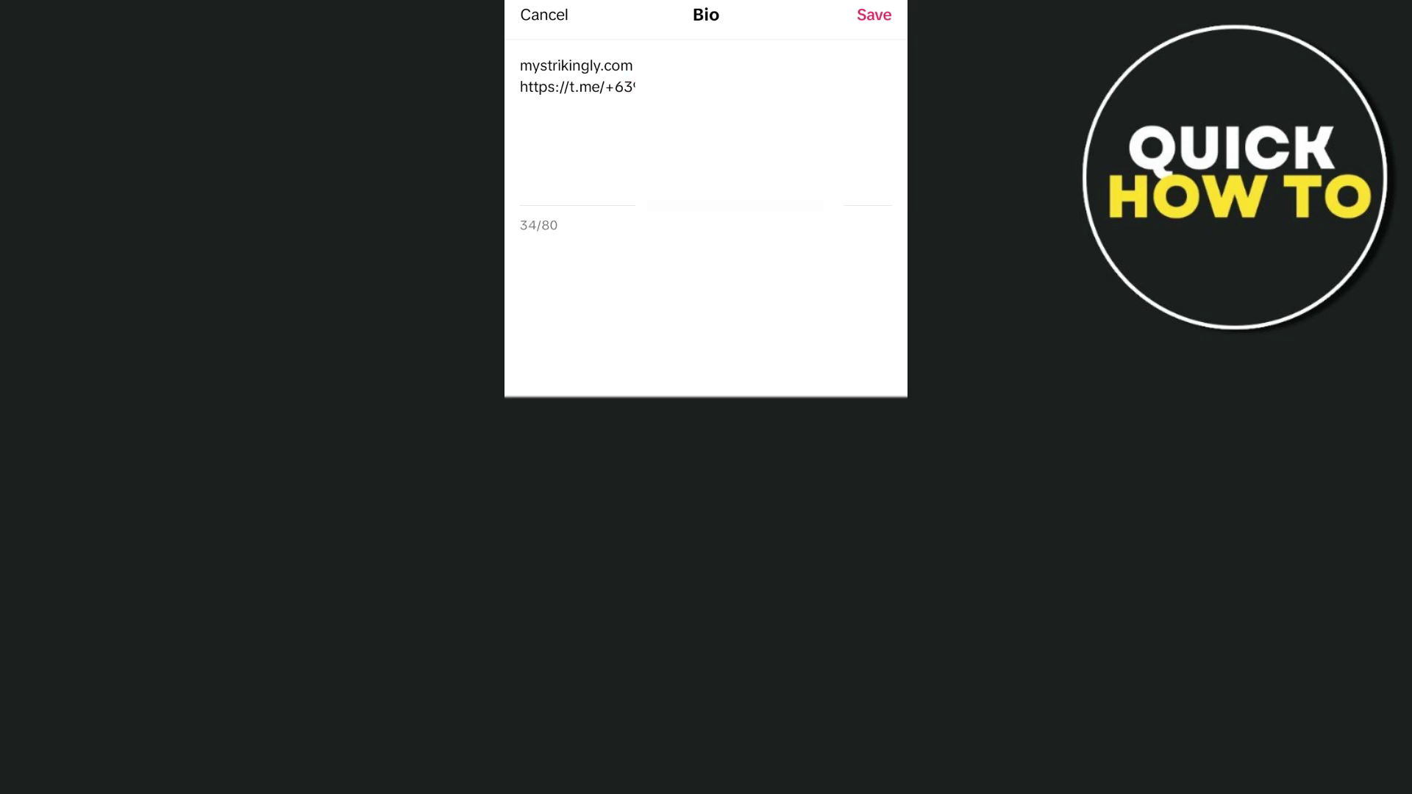
- Save the bio, then reopen it, select the whole t.me link line and copy it
{"action": "left_click", "coordinate": [874, 15]}
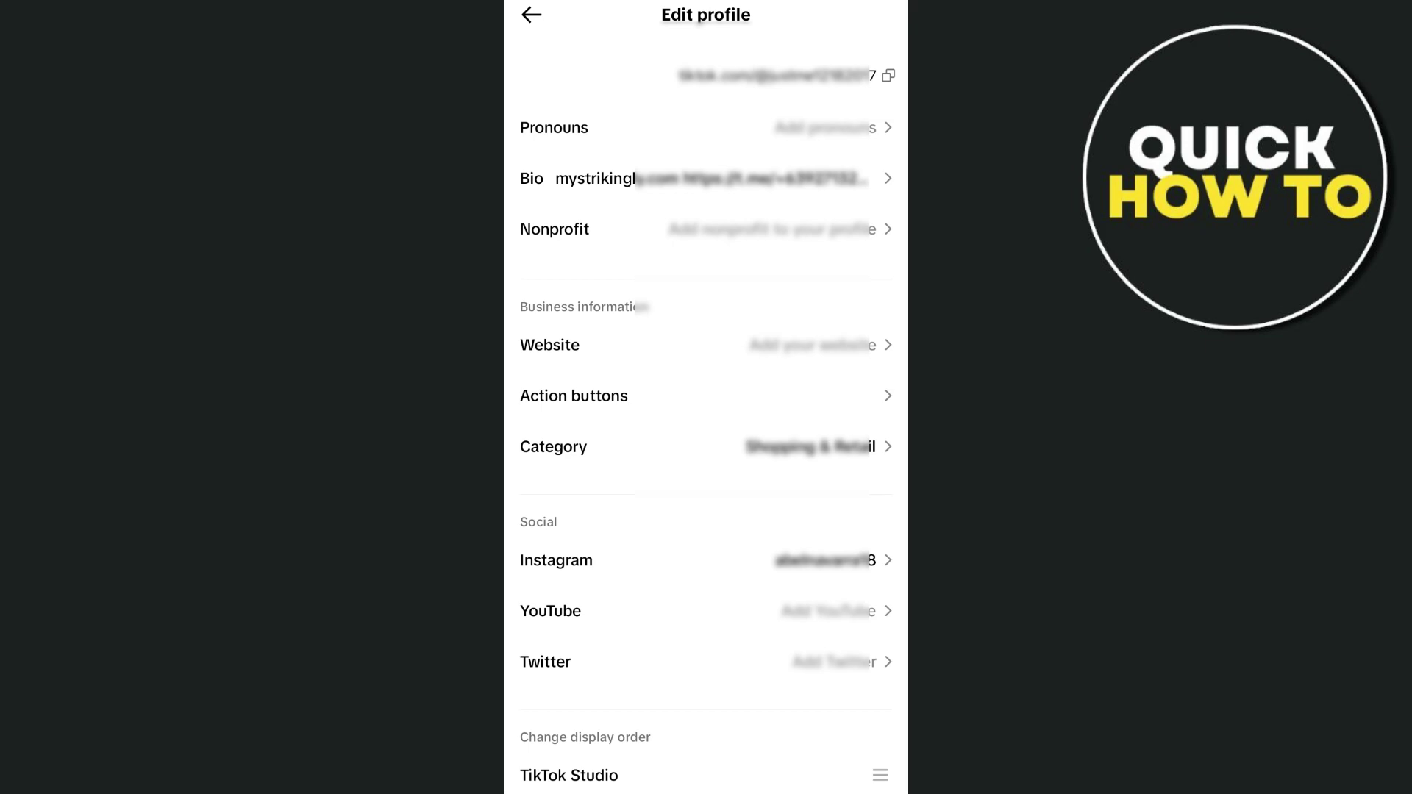
{"action": "left_click", "coordinate": [706, 178]}
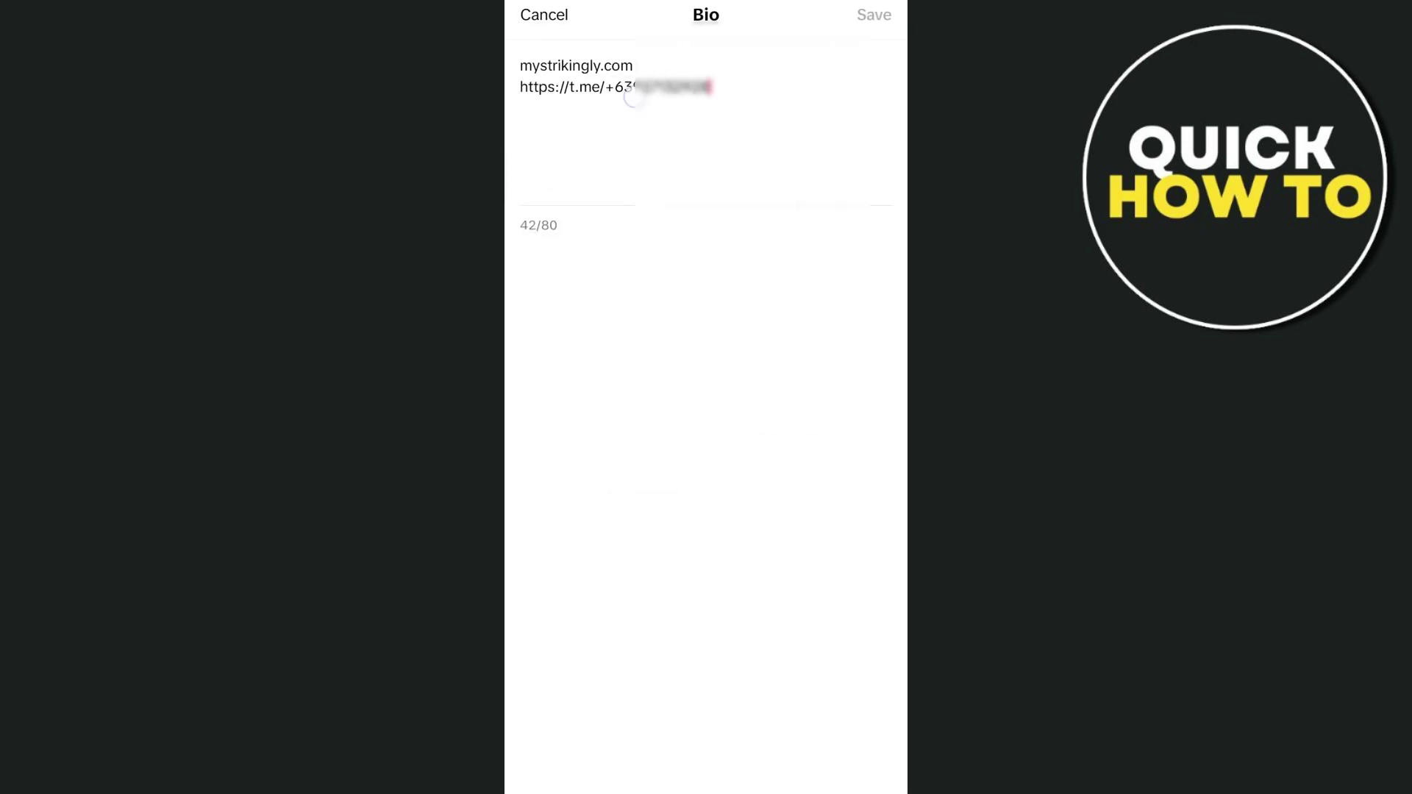
{"action": "double_click", "coordinate": [634, 89]}
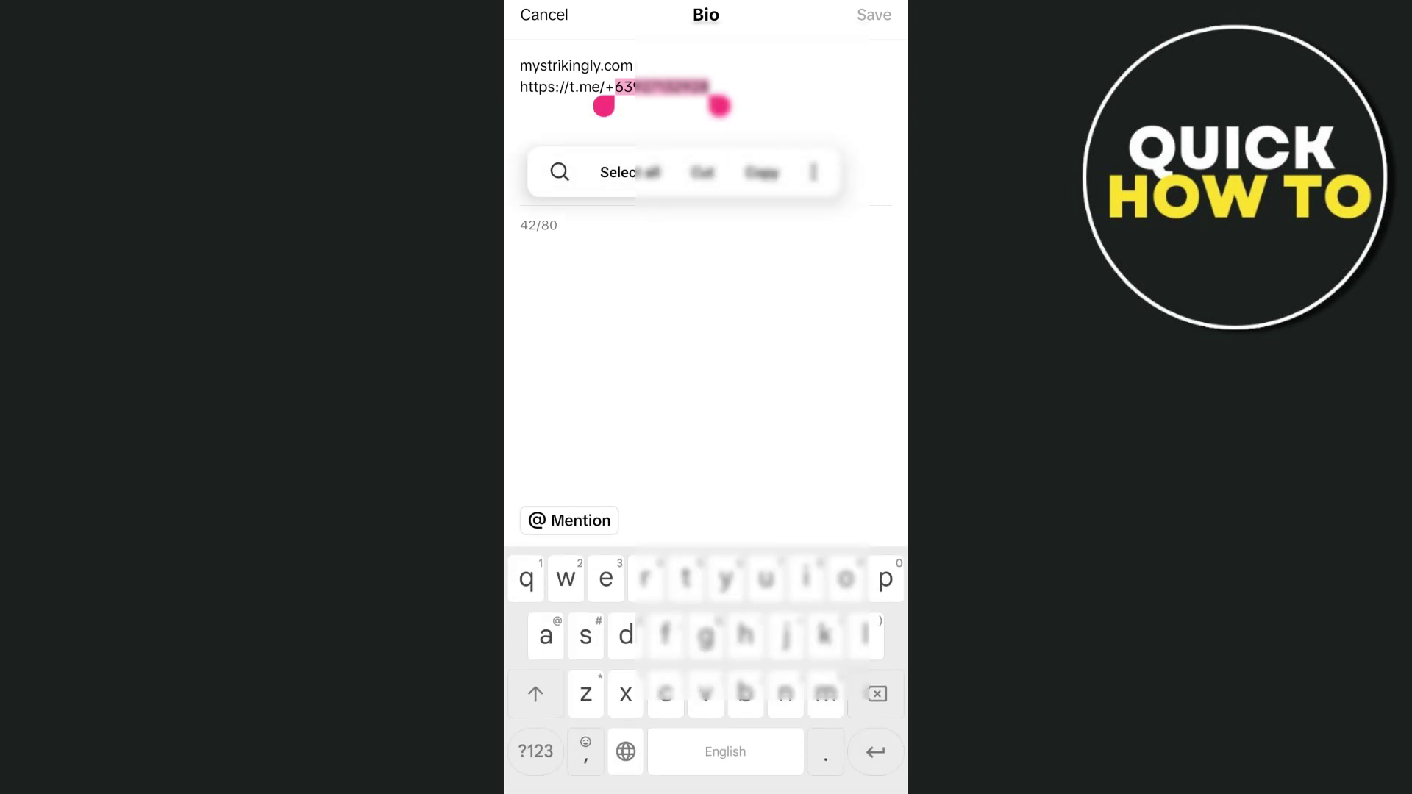
{"action": "left_click_drag", "start_coordinate": [602, 106], "coordinate": [513, 107]}
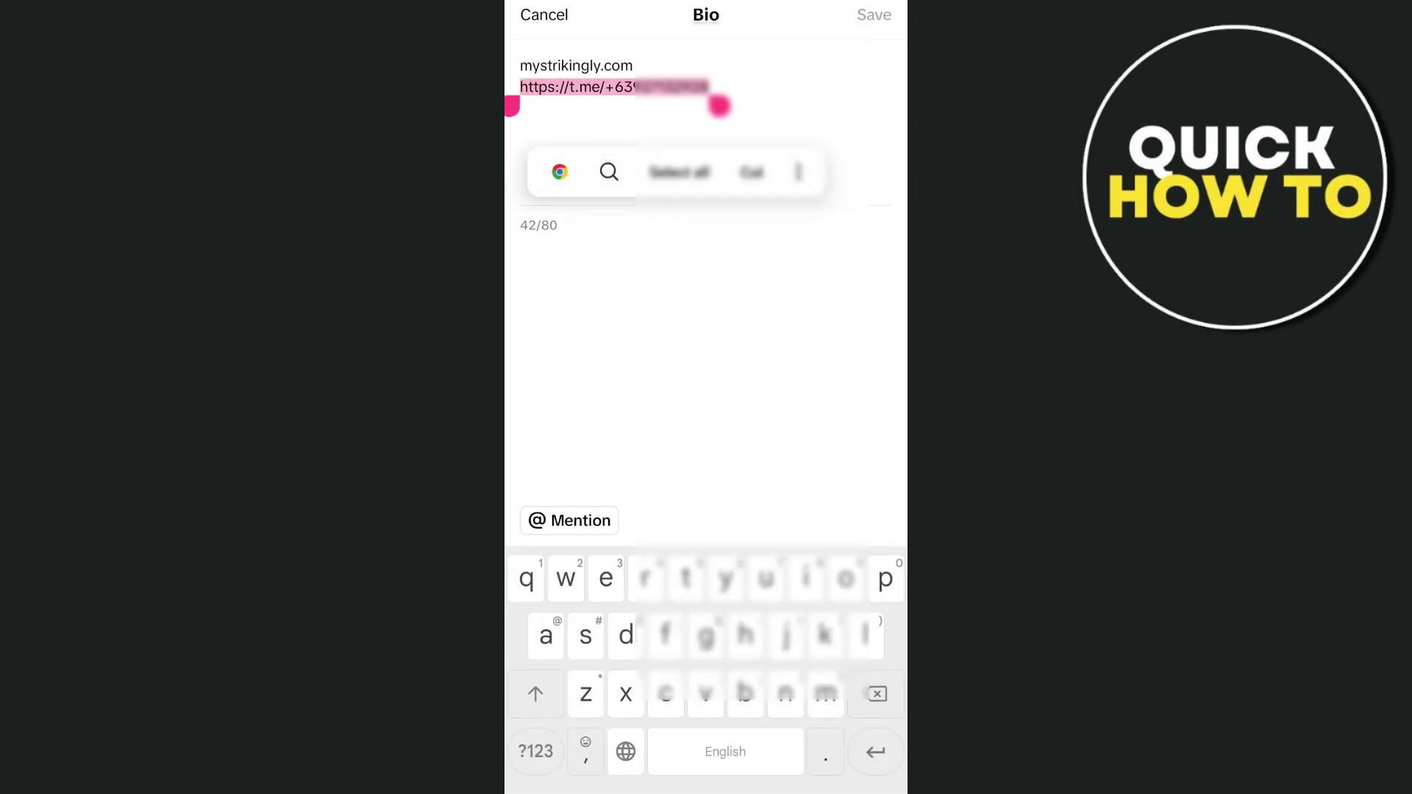
{"action": "left_click", "coordinate": [799, 172]}
{"action": "left_click", "coordinate": [746, 224]}
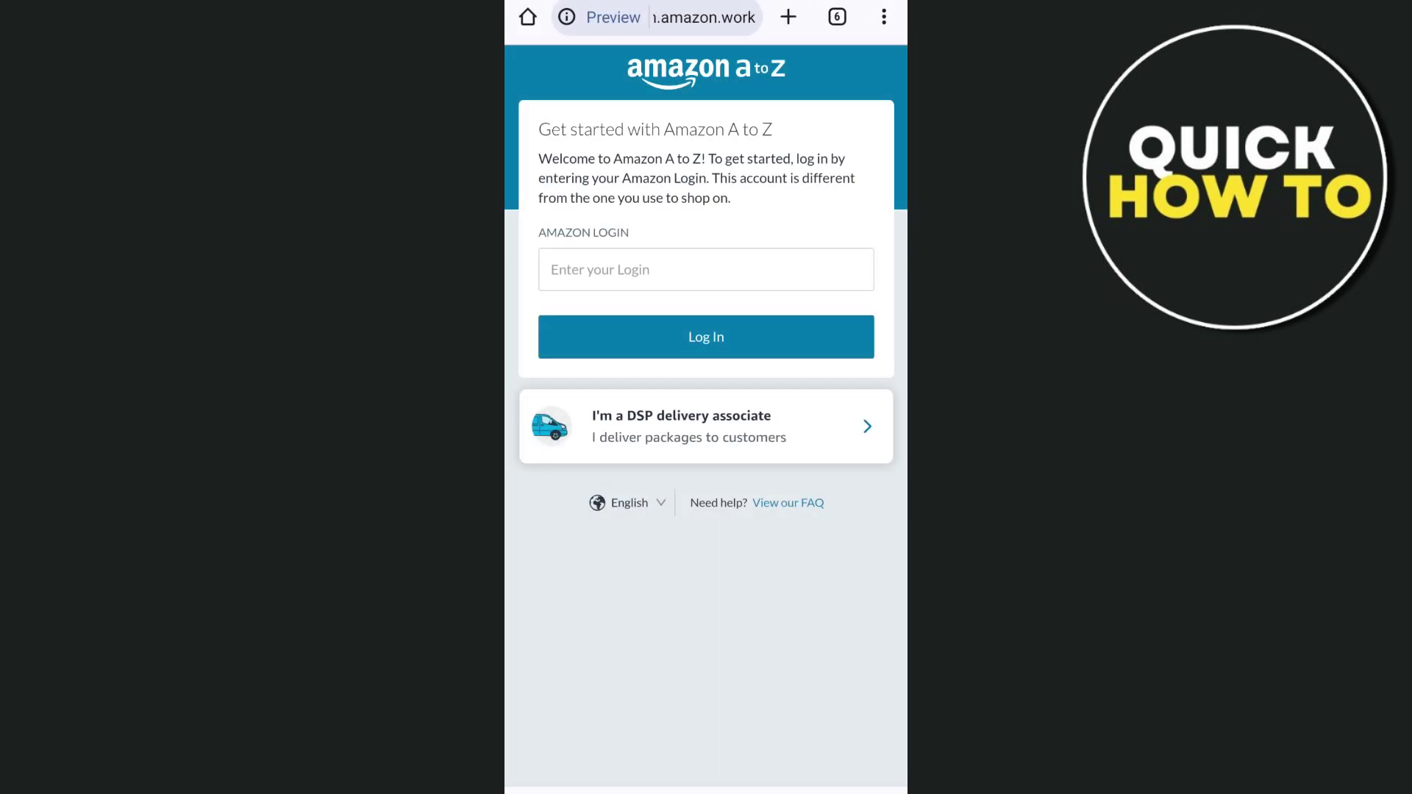
- Paste the copied t.me link into Chrome's address bar and load it
{"action": "left_click", "coordinate": [704, 12]}
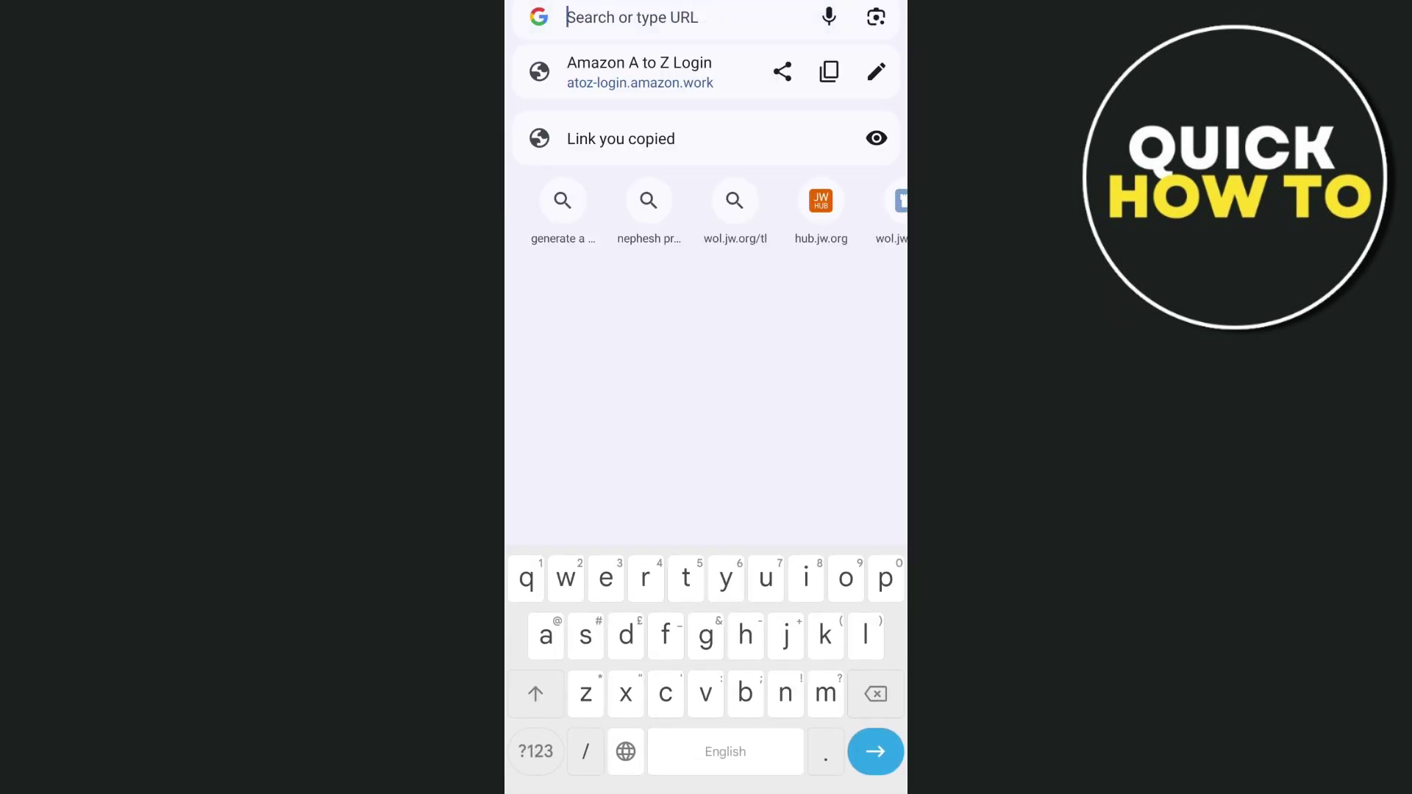
{"action": "left_click", "coordinate": [636, 15]}
{"action": "left_click", "coordinate": [577, 106]}
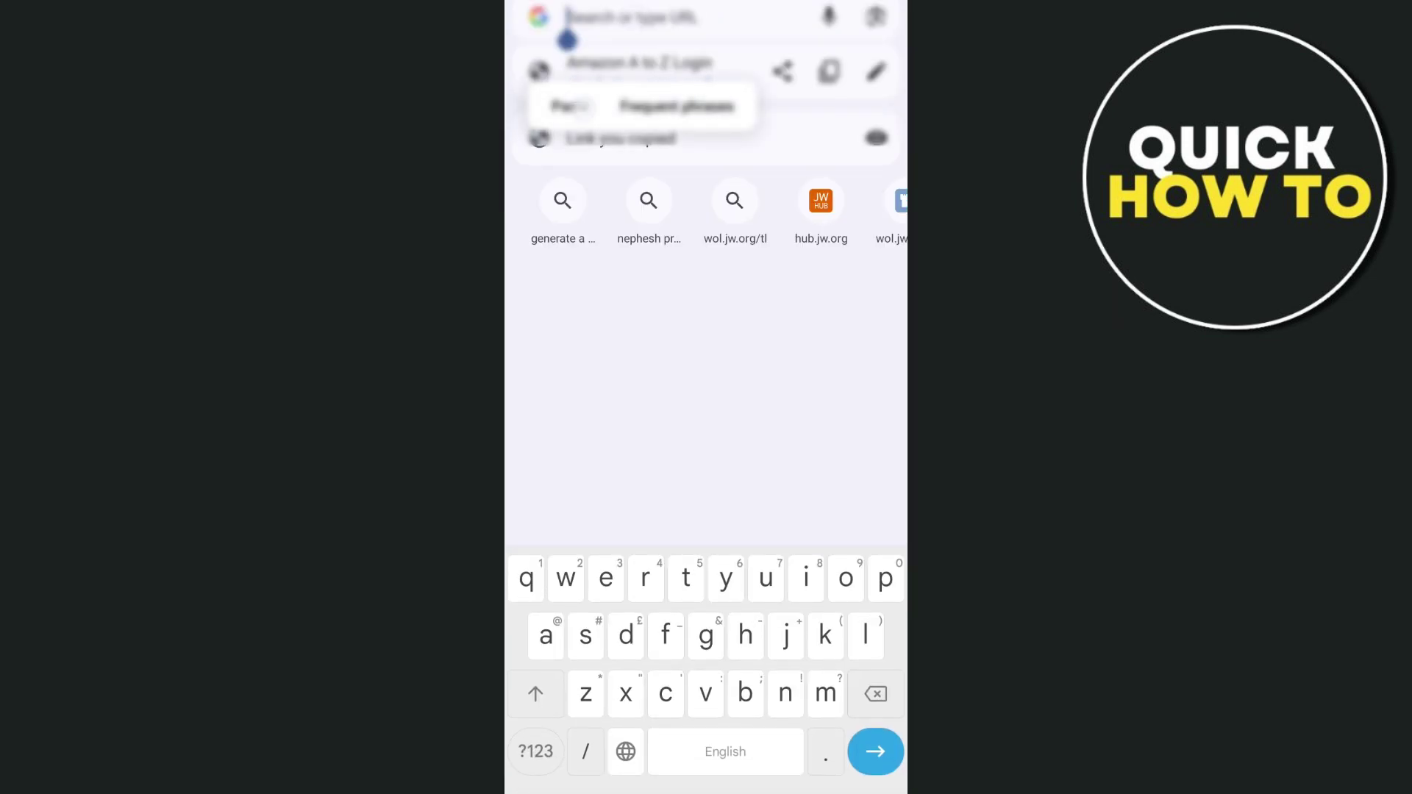
{"action": "key", "text": "Return"}
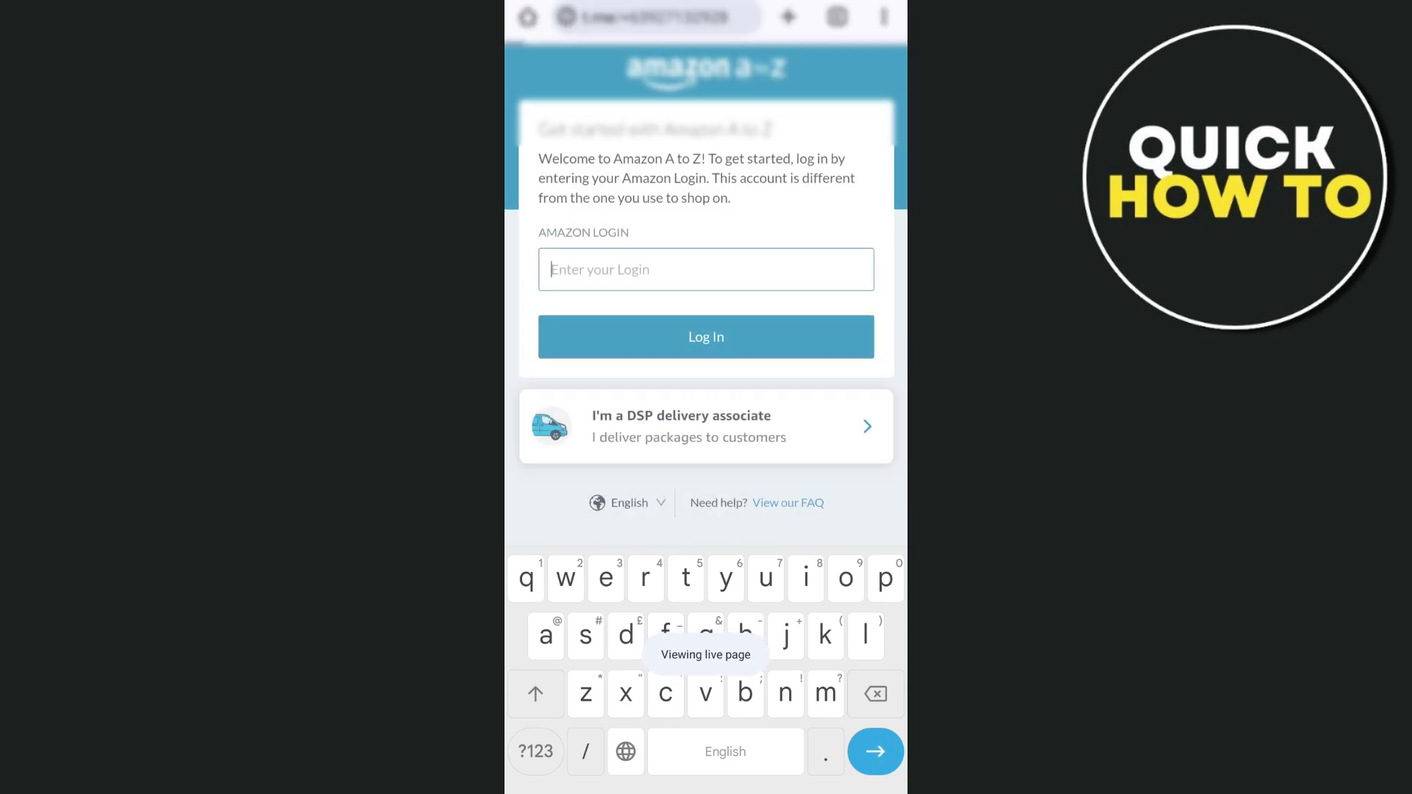